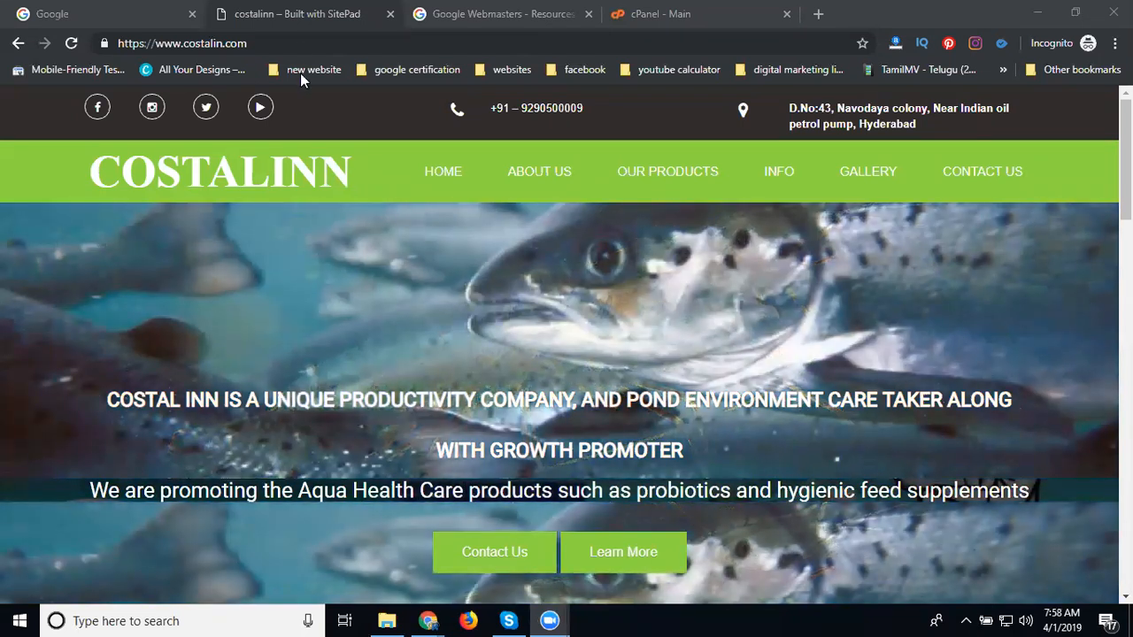
# - Switch to the Google Webmasters page, sign in to Search Console and dismiss the notice about new Domain properties
pyautogui.click(688, 14)
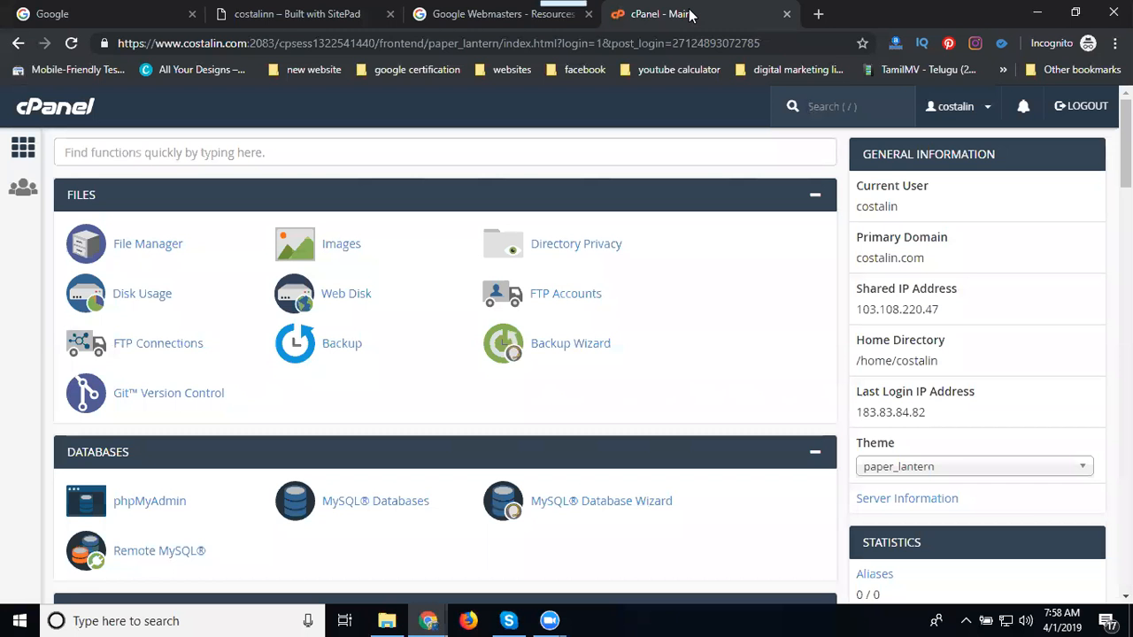
pyautogui.click(440, 19)
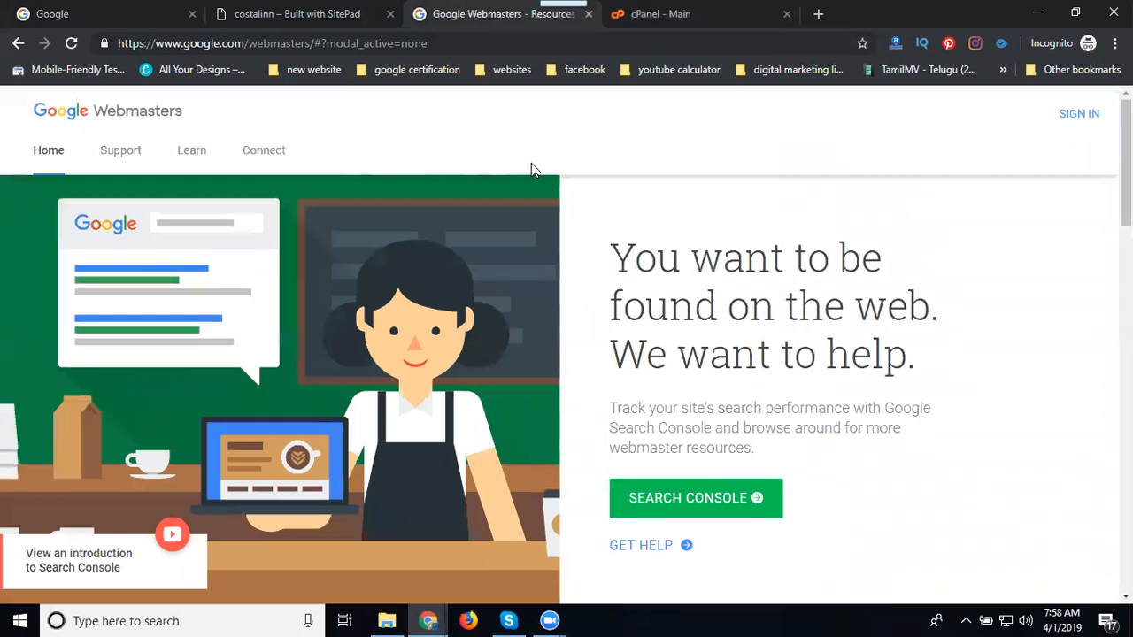
pyautogui.click(1067, 115)
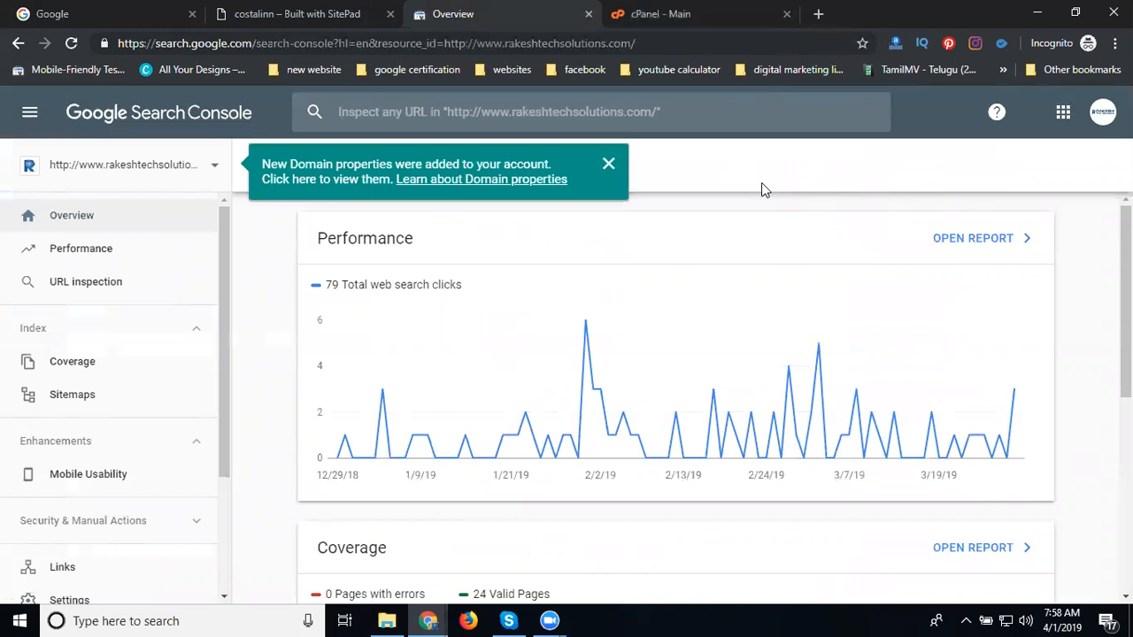
pyautogui.click(608, 164)
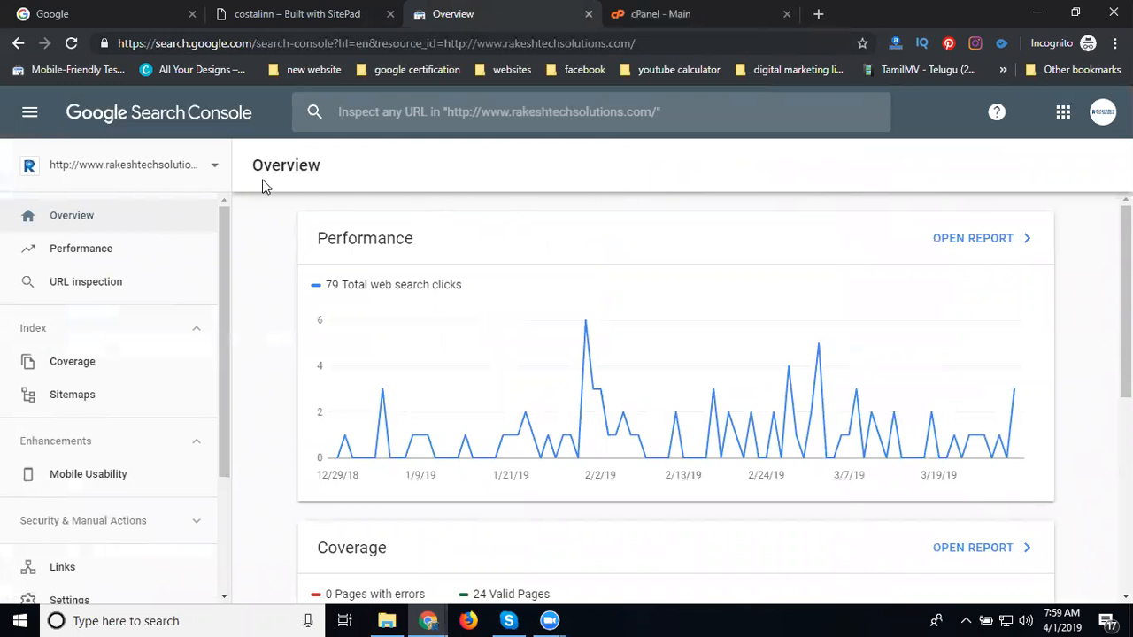
# - Start adding a new Search Console property and copy the address of the Costalinn website for it
pyautogui.click(214, 167)
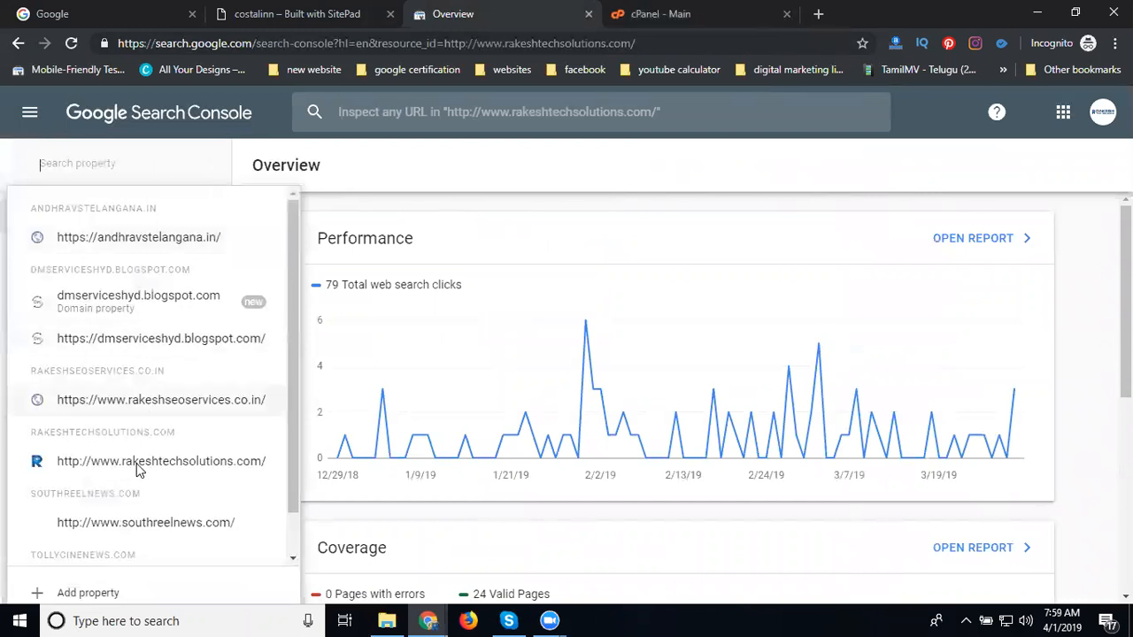
pyautogui.click(103, 595)
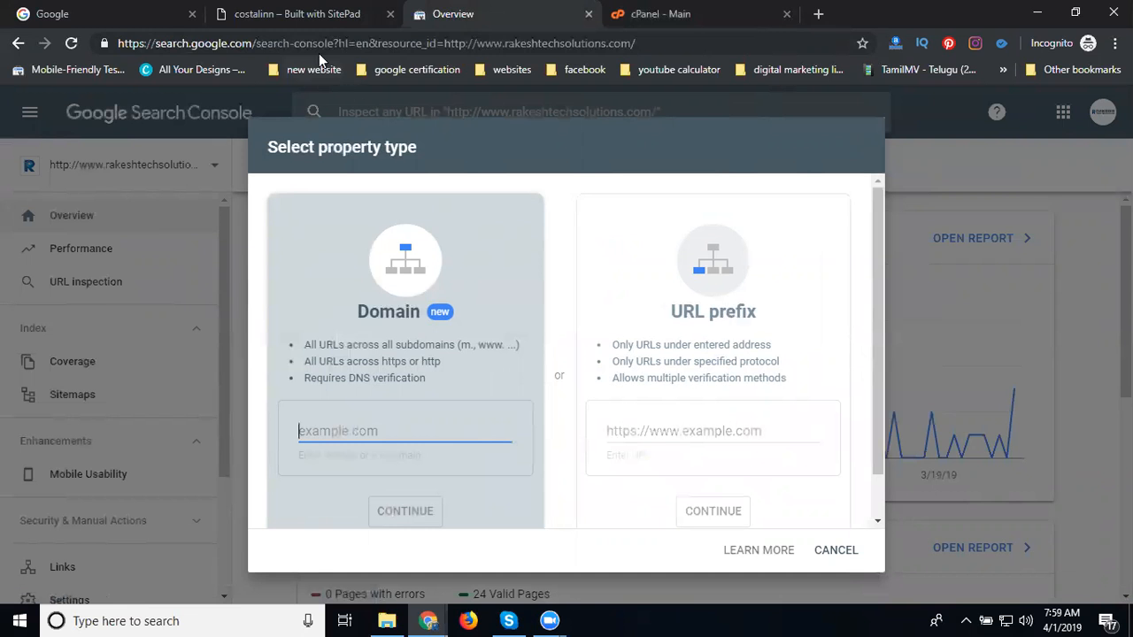
pyautogui.click(296, 16)
pyautogui.click(279, 44)
pyautogui.hotkey('ctrl', 'c')
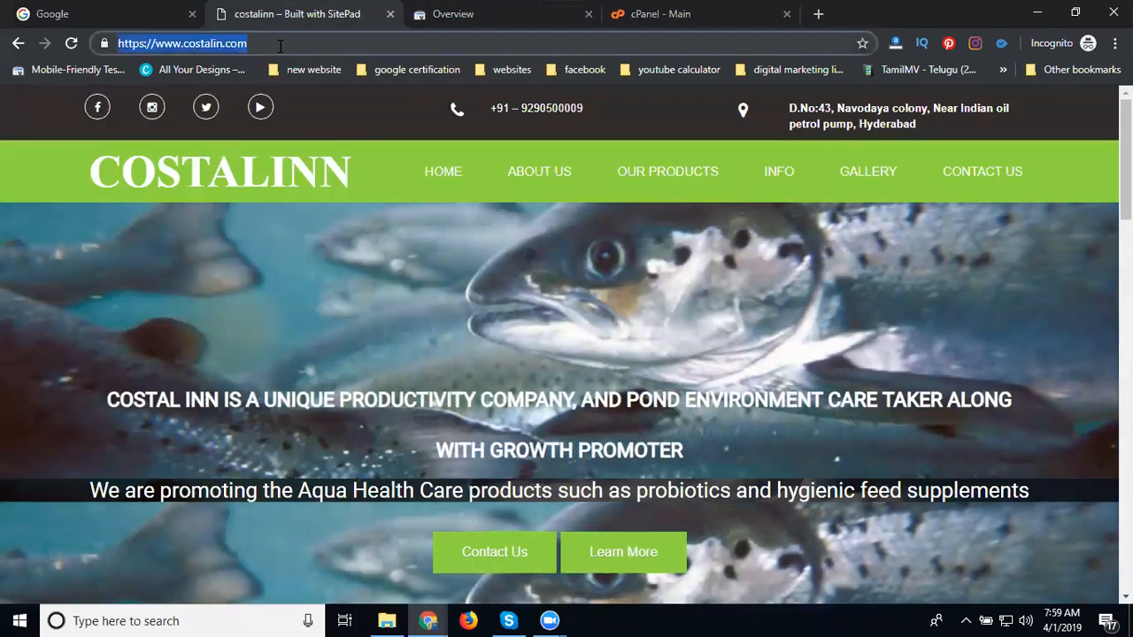
pyautogui.click(567, 15)
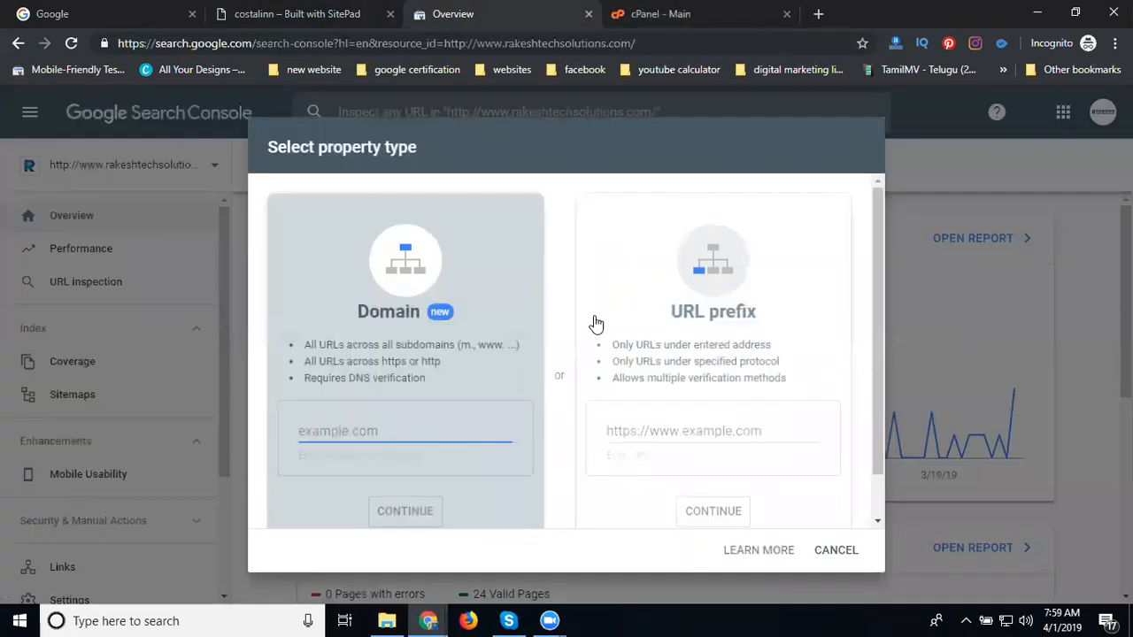
pyautogui.scroll(-1, 552, 336)
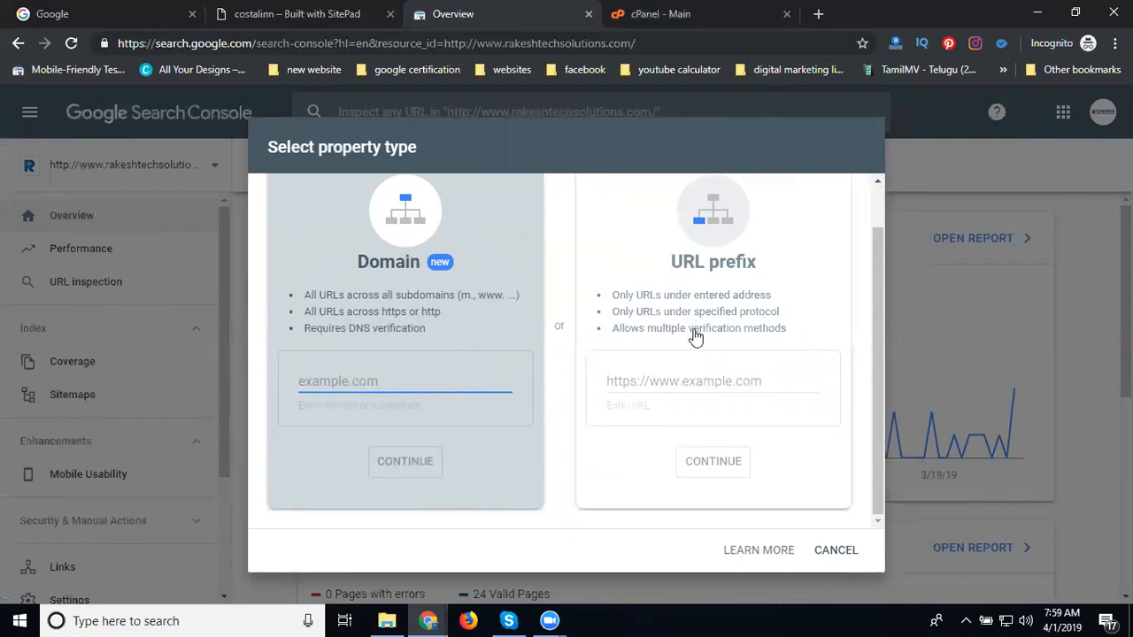
pyautogui.click(676, 388)
pyautogui.hotkey('ctrl', 'v')
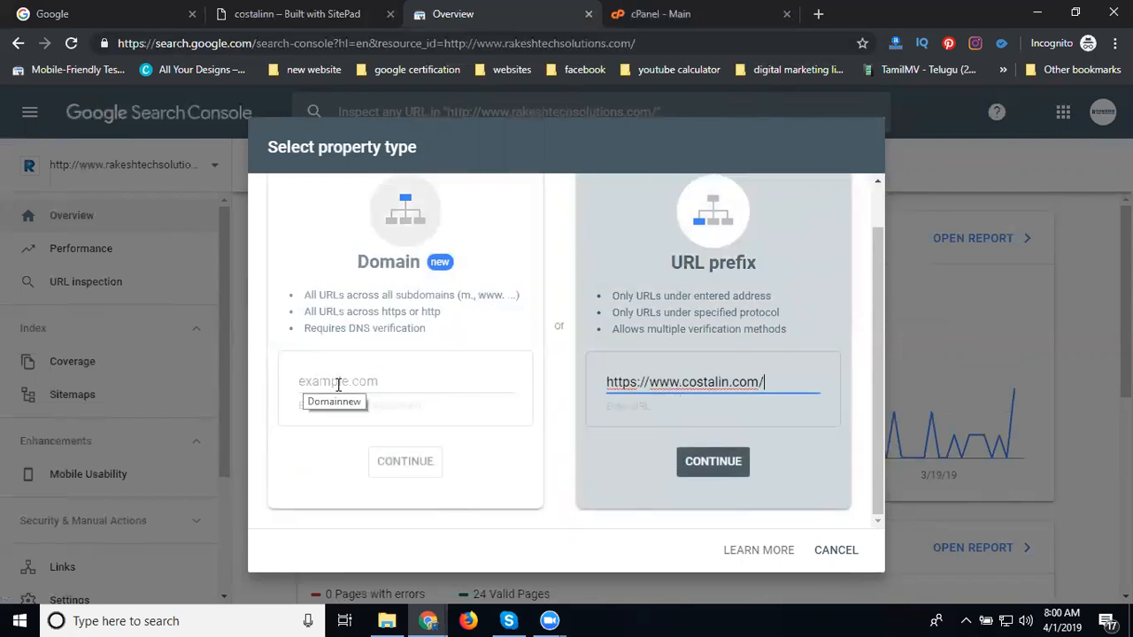
pyautogui.tripleClick(617, 384)
pyautogui.hotkey('ctrl', 'c')
pyautogui.press('BackSpace')
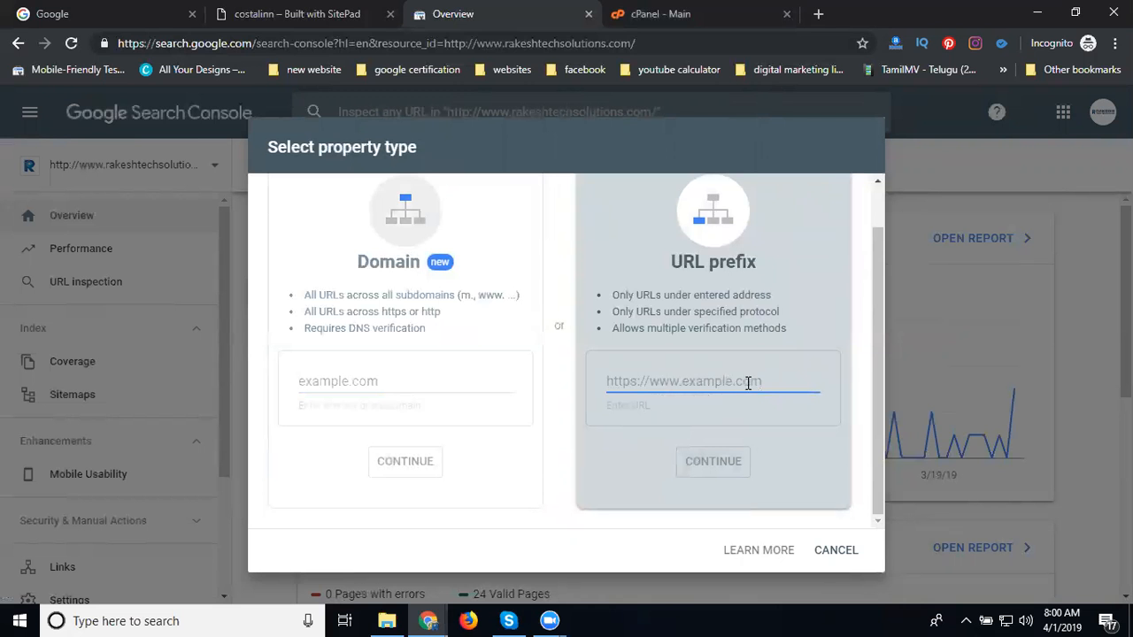
pyautogui.hotkey('ctrl', 'v')
pyautogui.click(717, 462)
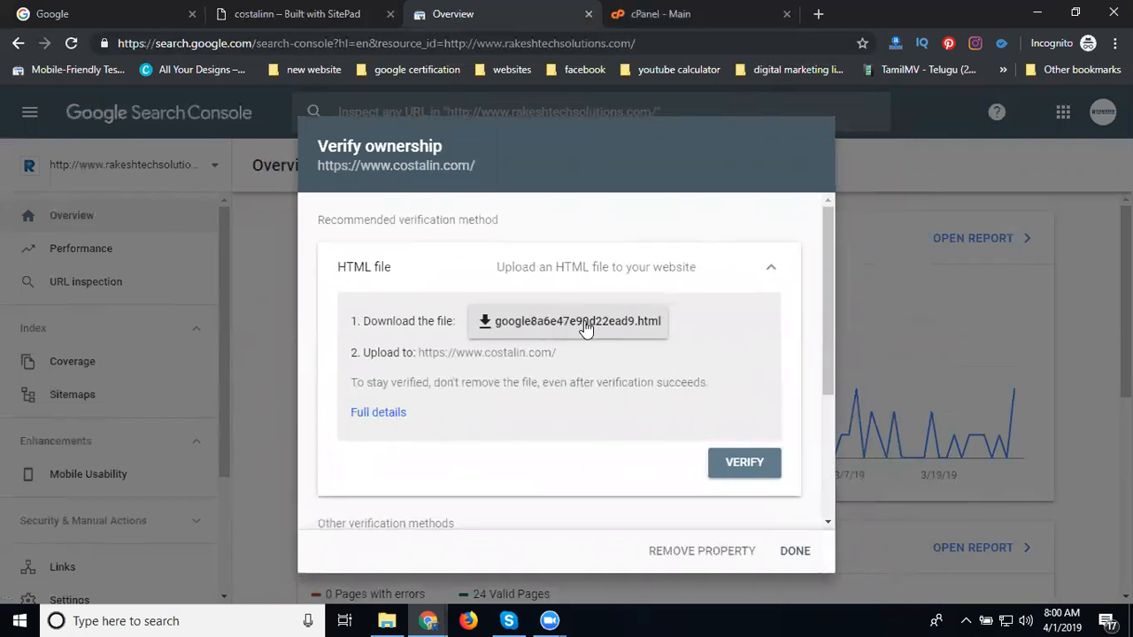
# - Examine the HTML file and HTML tag verification methods, including the meta tag offered for the home page
pyautogui.click(579, 277)
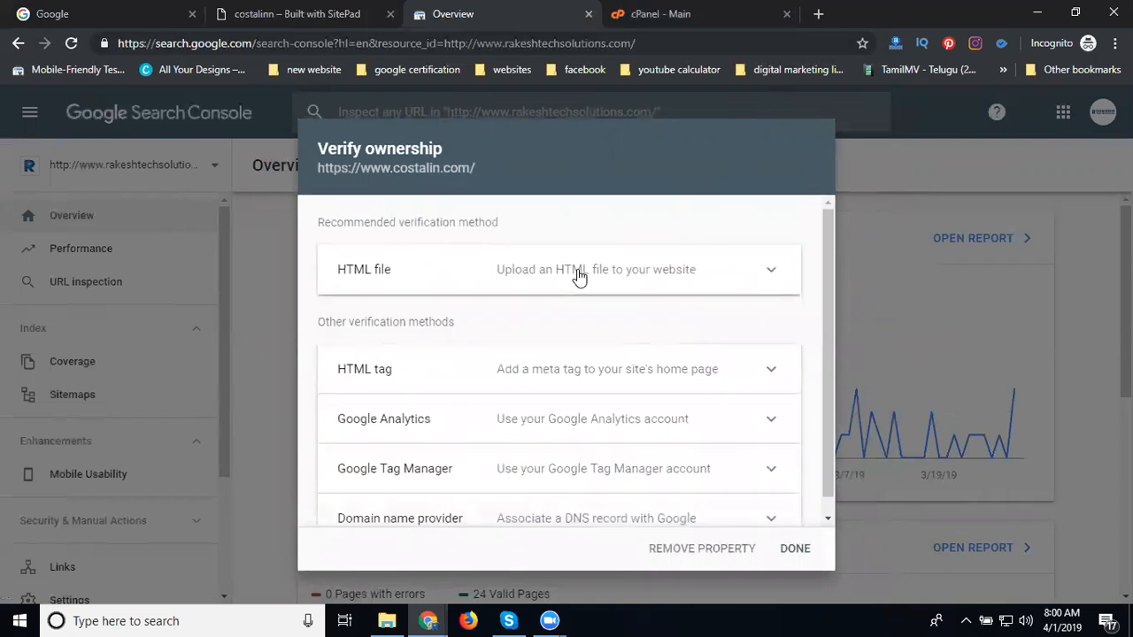
pyautogui.click(503, 376)
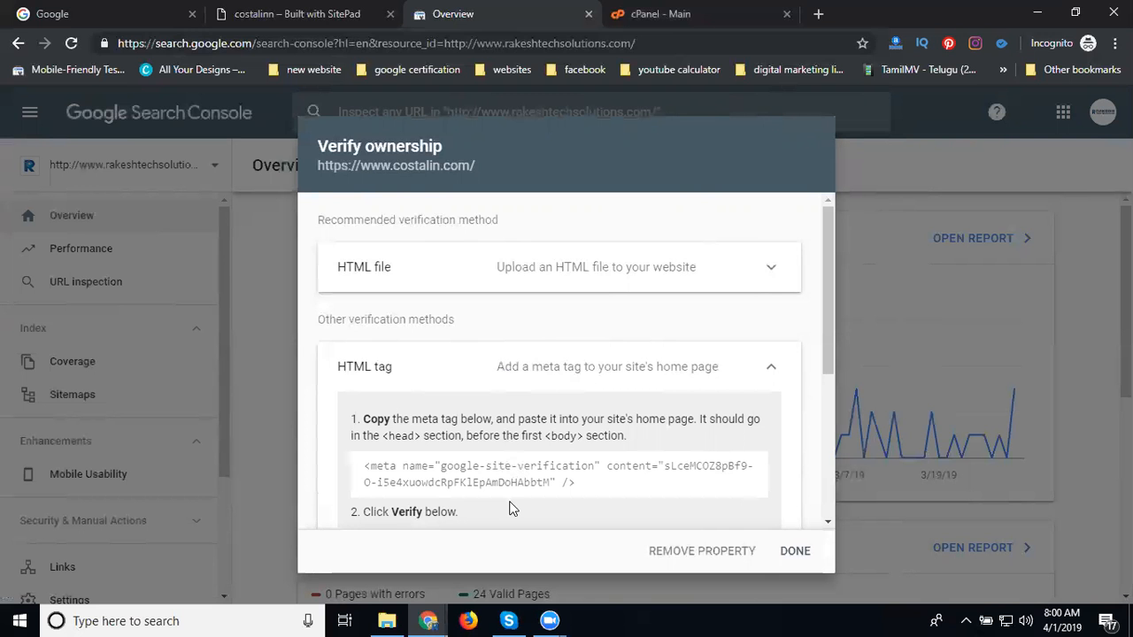
pyautogui.click(505, 473)
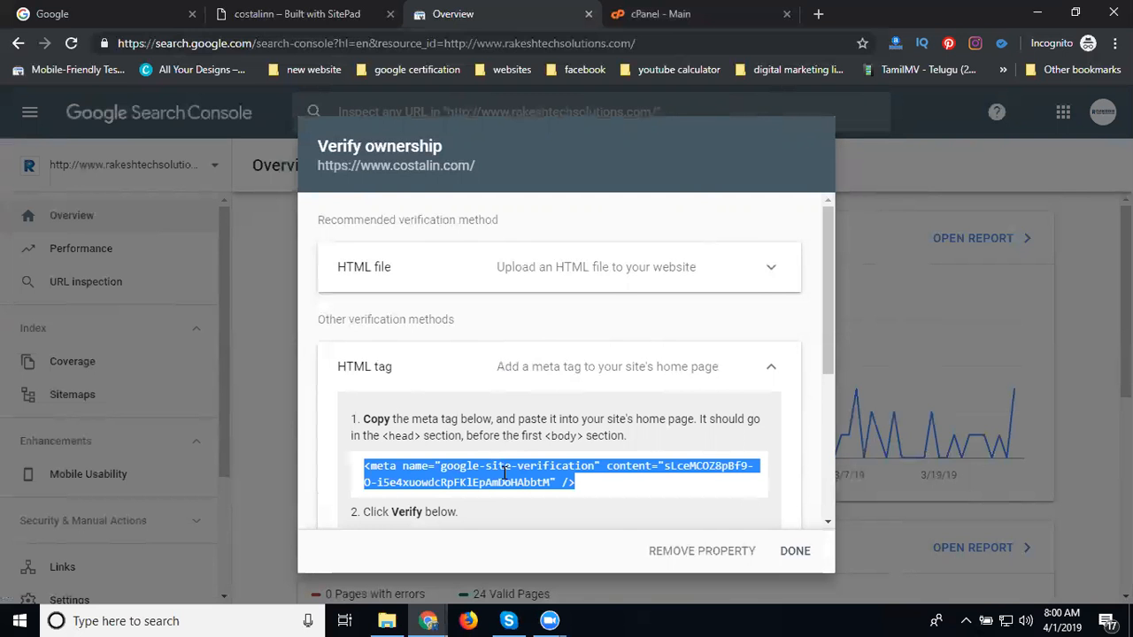
pyautogui.click(381, 267)
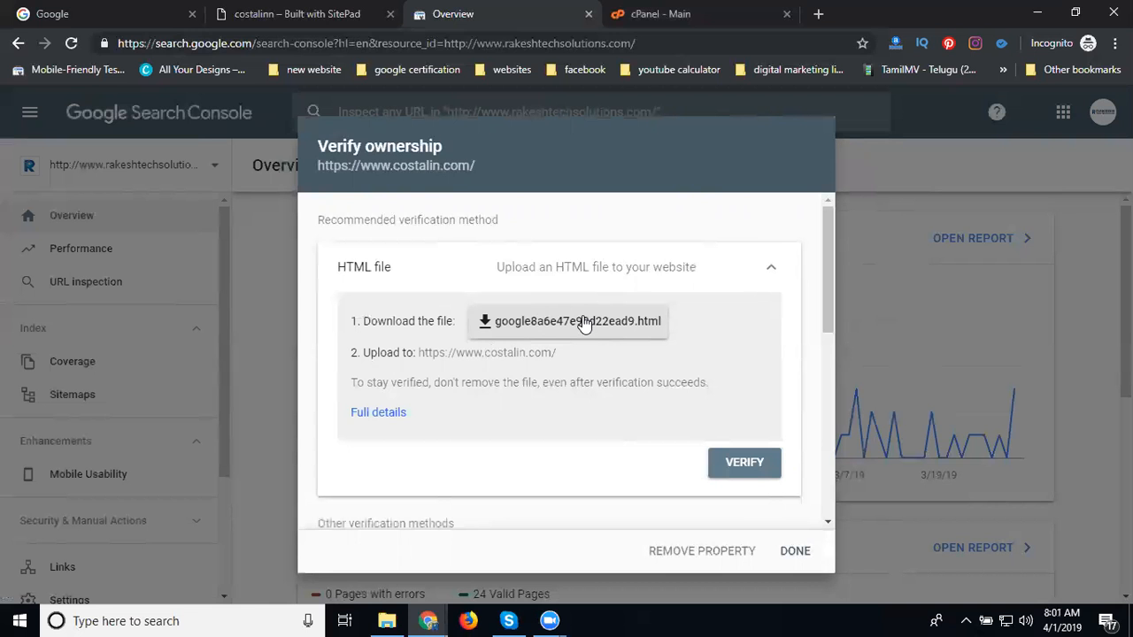
pyautogui.click(582, 269)
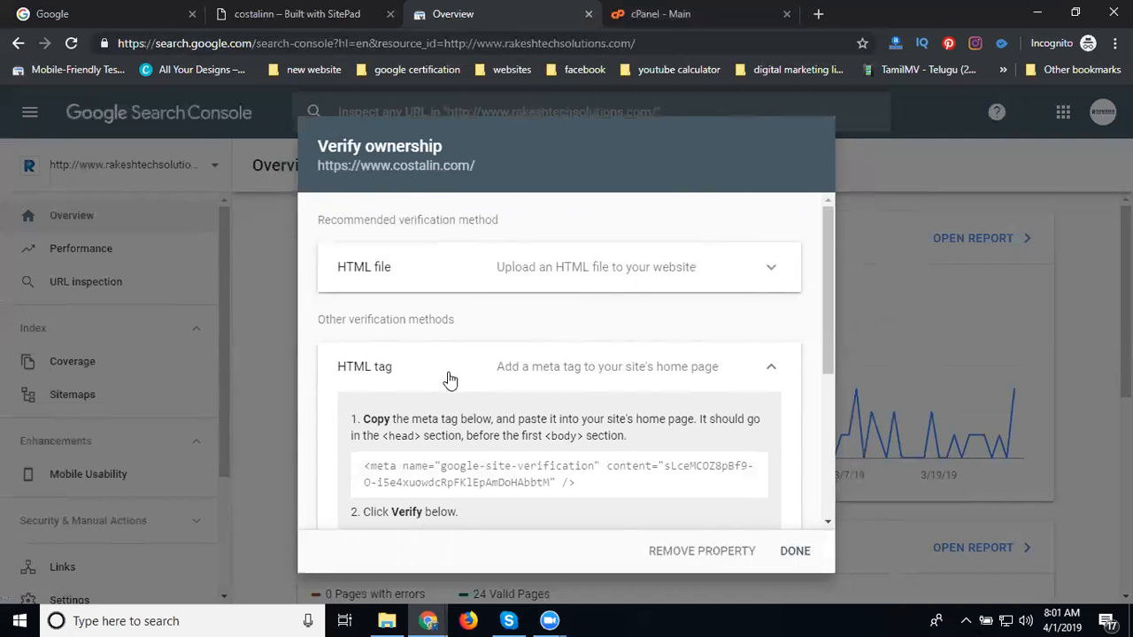
pyautogui.click(366, 268)
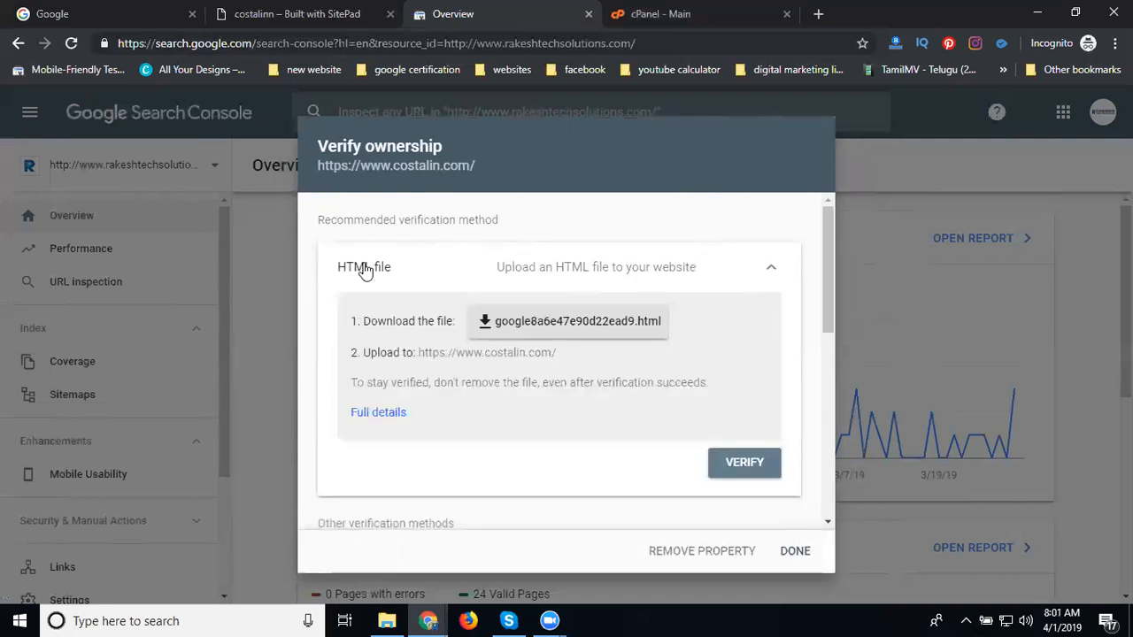
# - Download the HTML verification file, then switch to cPanel and open the public_html folder in File Manager
pyautogui.click(547, 325)
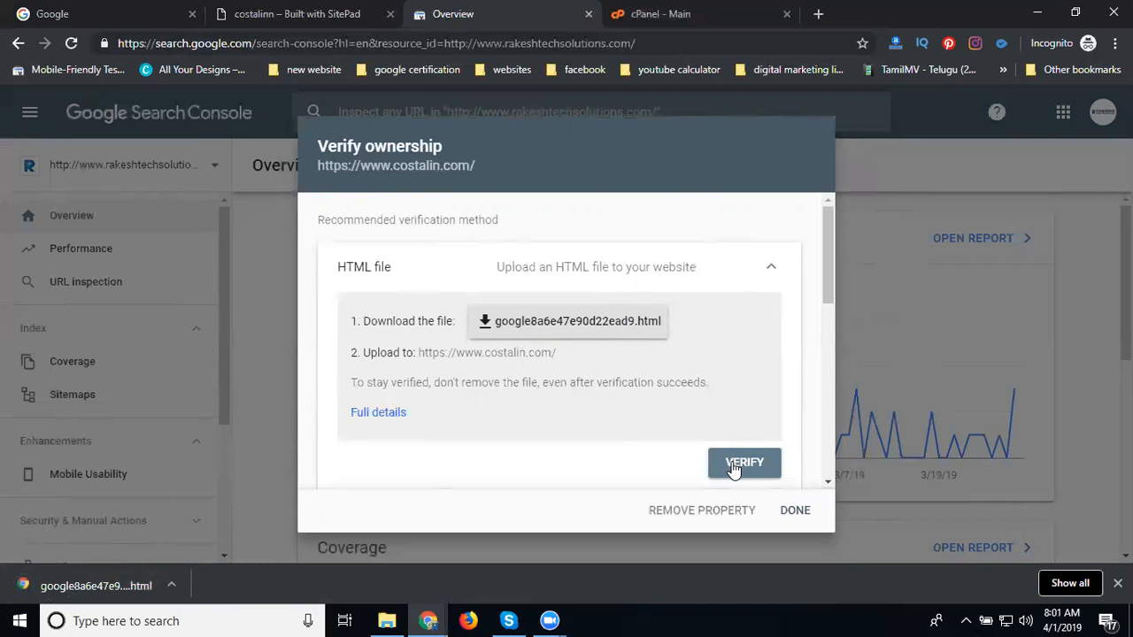
pyautogui.click(687, 14)
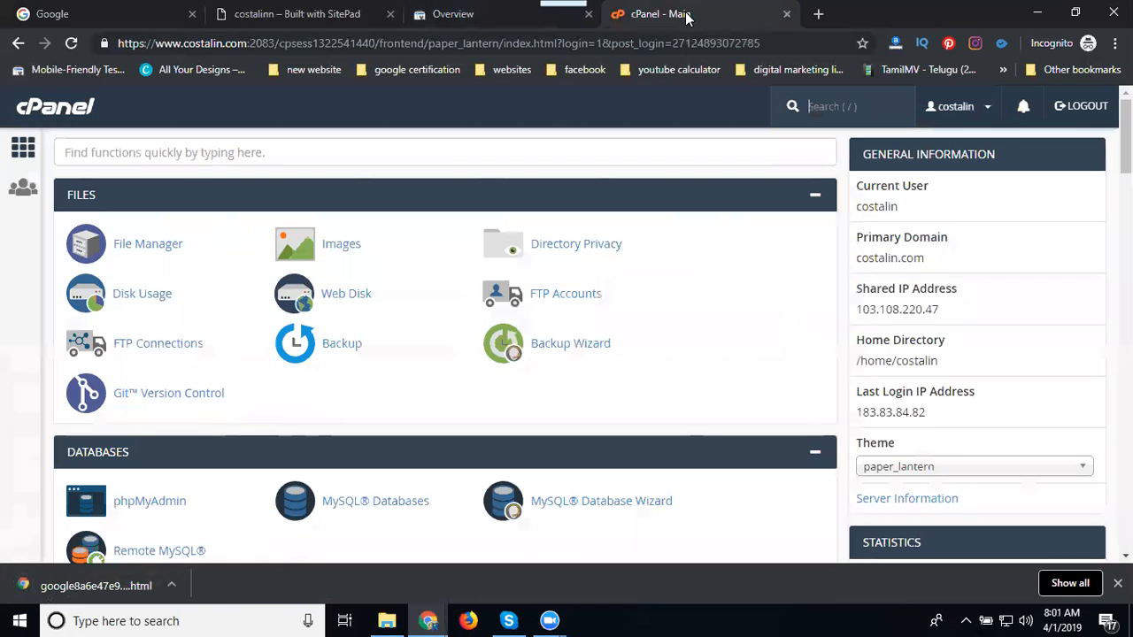
pyautogui.click(158, 247)
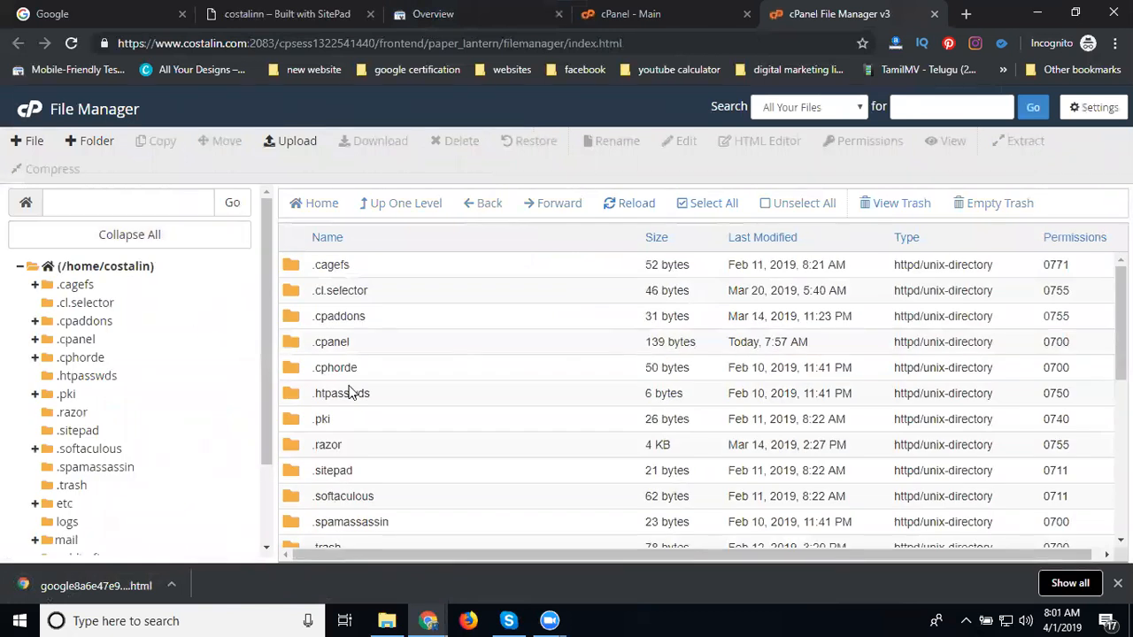
pyautogui.scroll(-3, 352, 387)
pyautogui.doubleClick(411, 428)
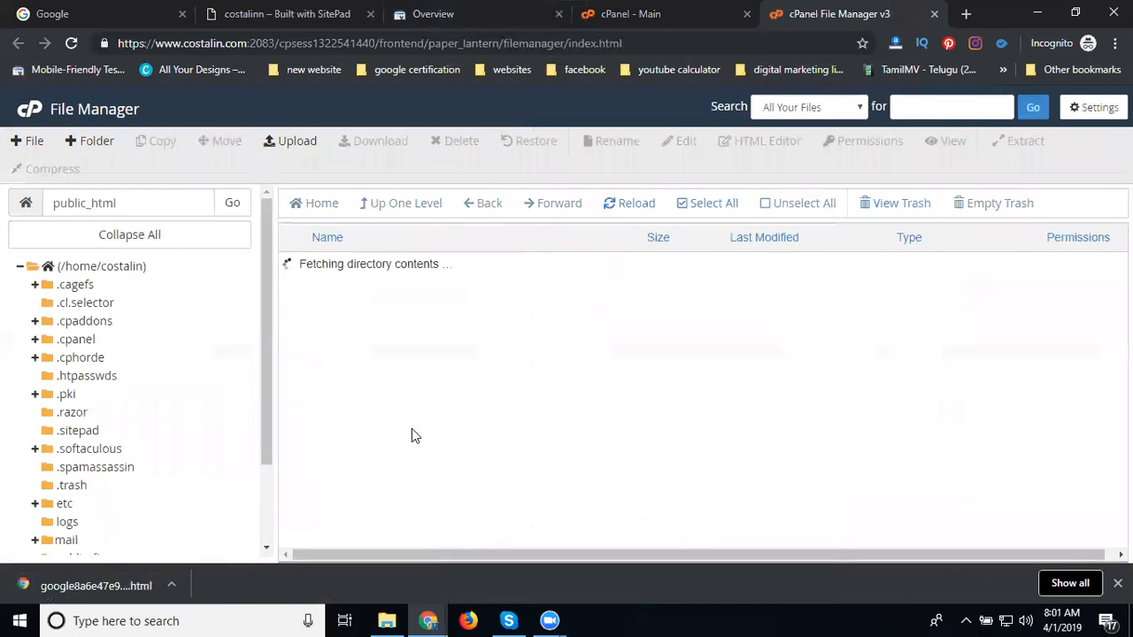
# - Upload the downloaded Google verification HTML file from the Downloads folder to public_html
pyautogui.click(289, 142)
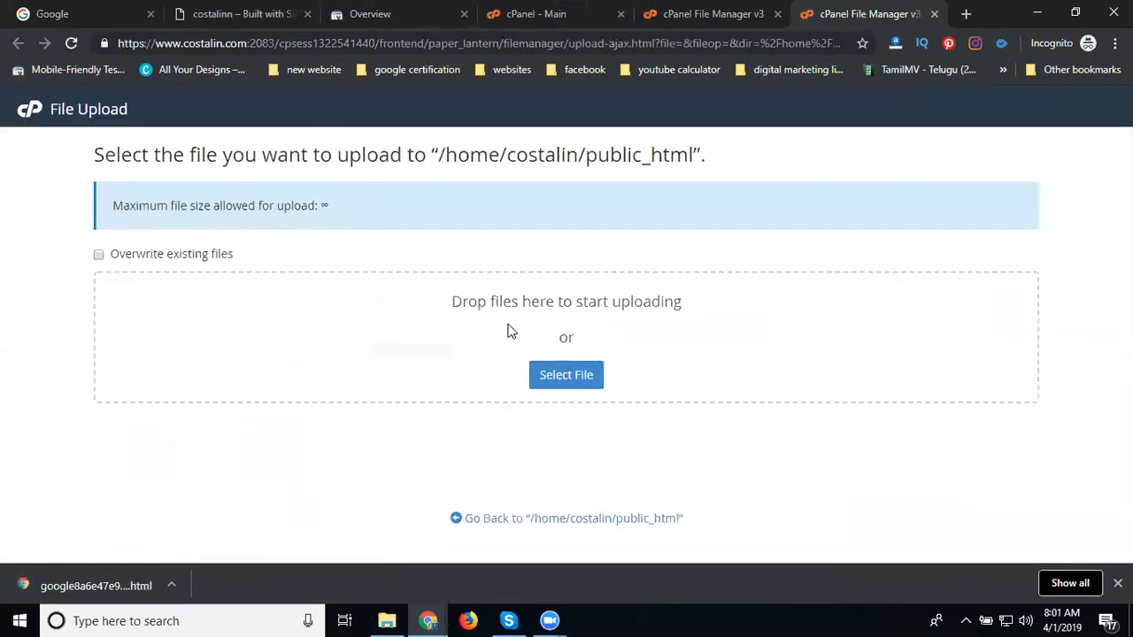
pyautogui.click(546, 376)
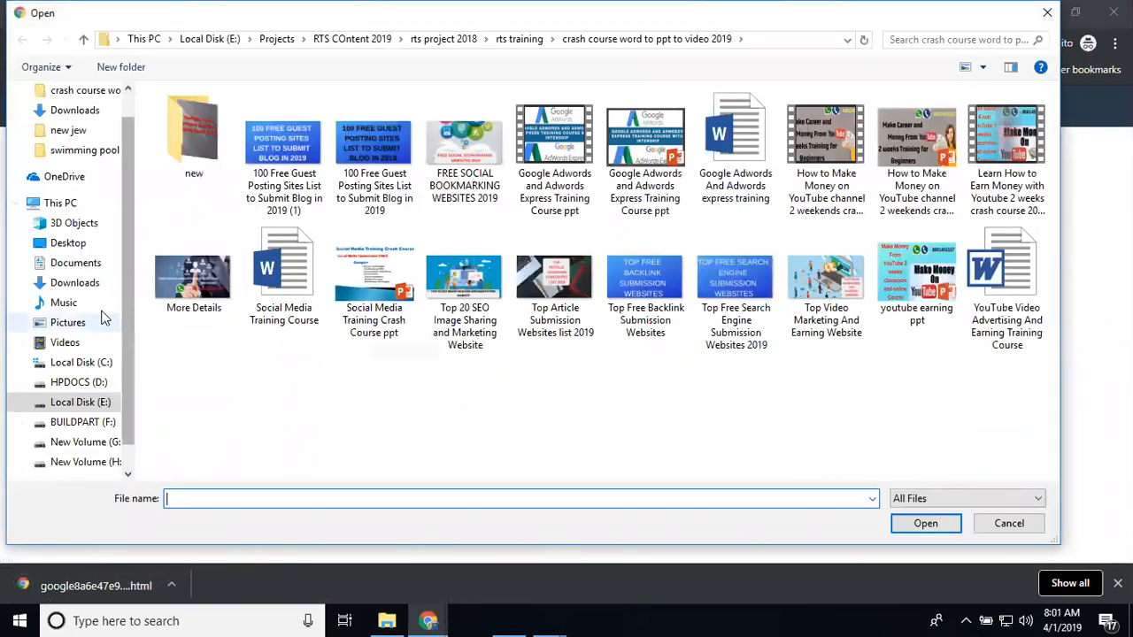
pyautogui.click(88, 285)
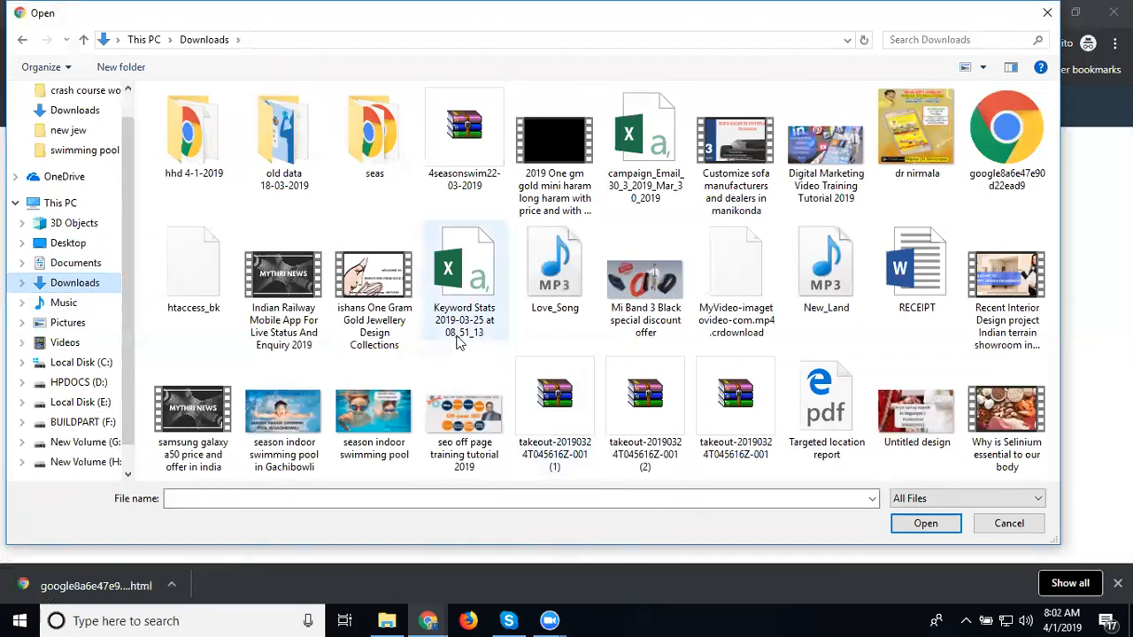
pyautogui.doubleClick(982, 126)
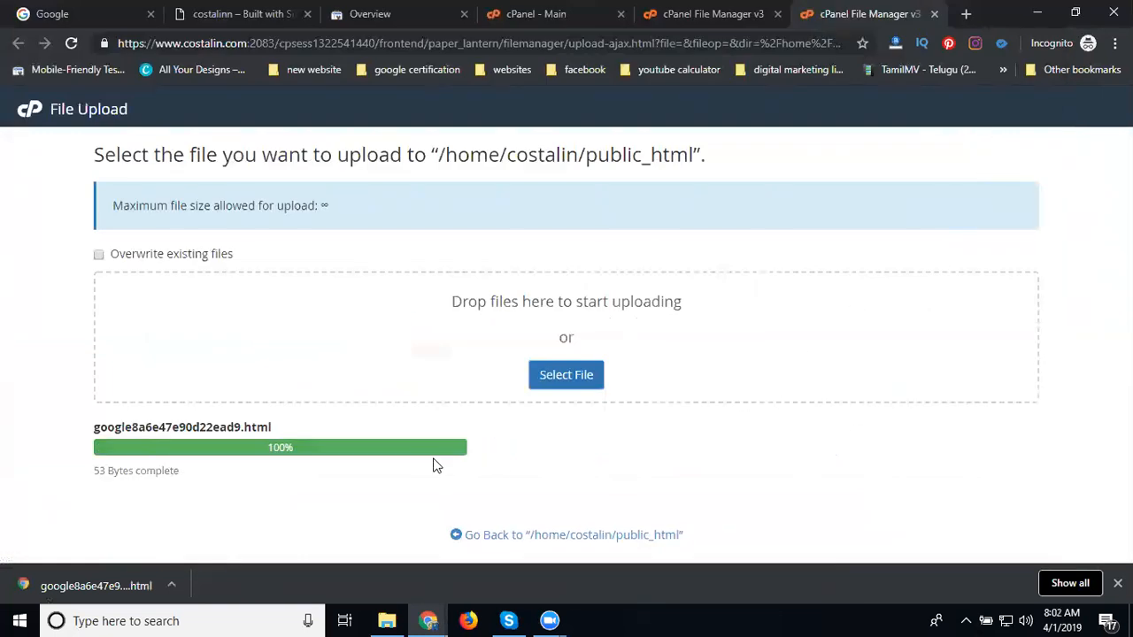
pyautogui.click(381, 15)
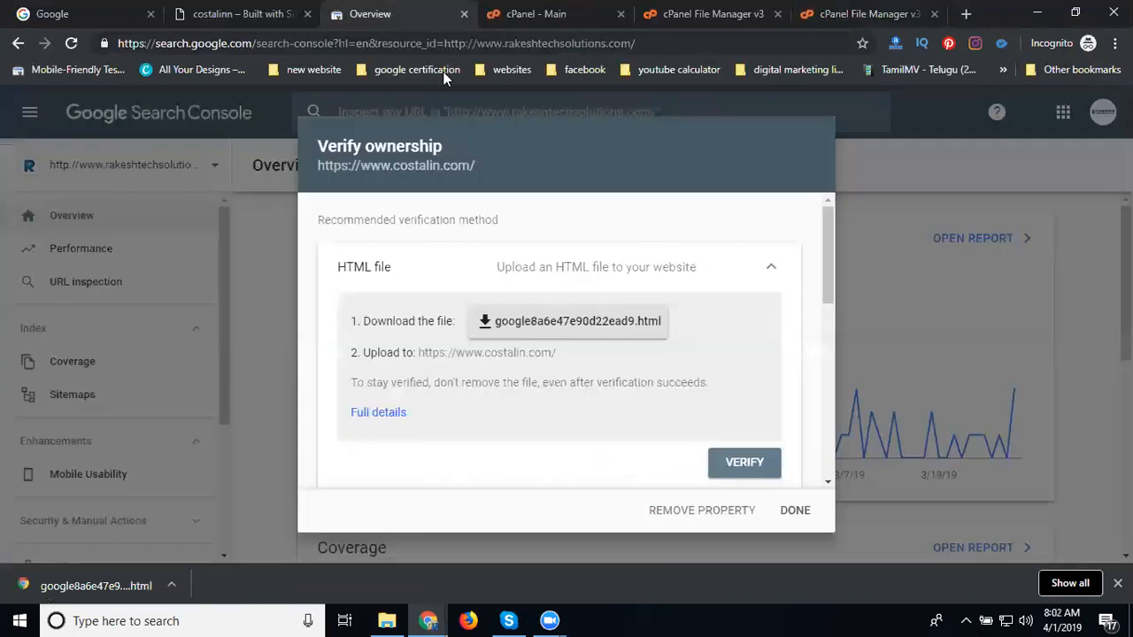
pyautogui.click(734, 467)
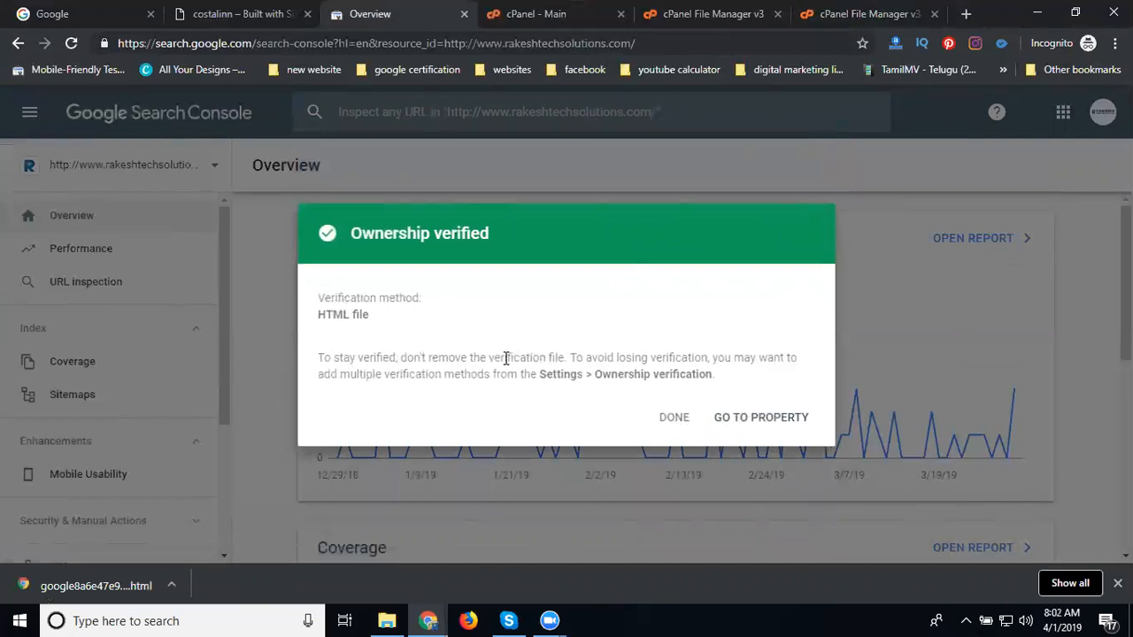
pyautogui.click(674, 428)
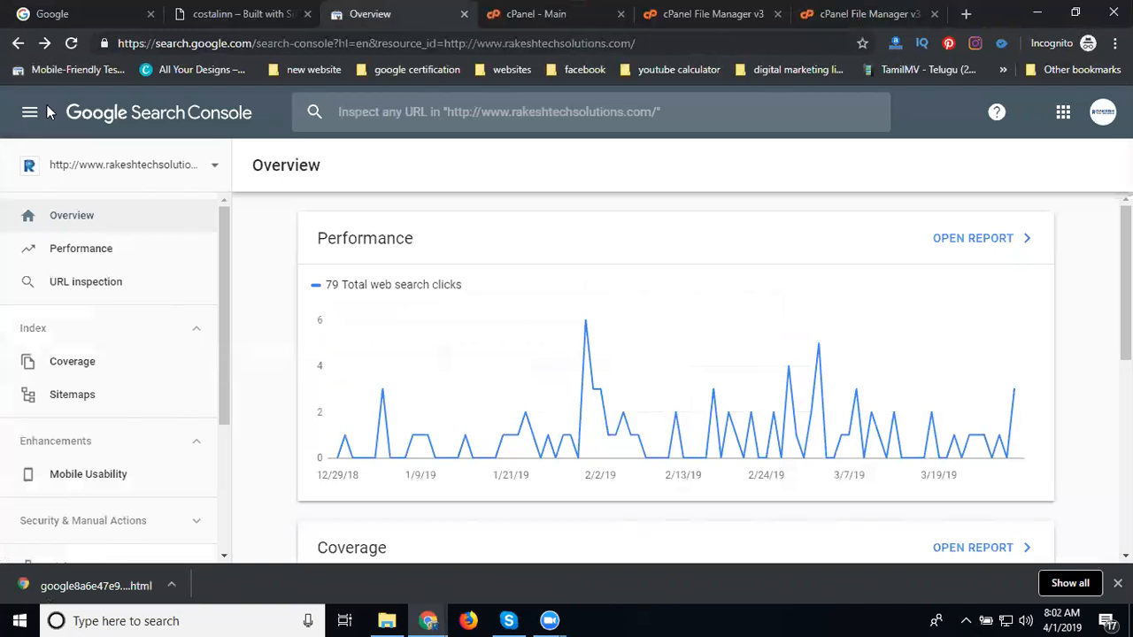
pyautogui.click(72, 43)
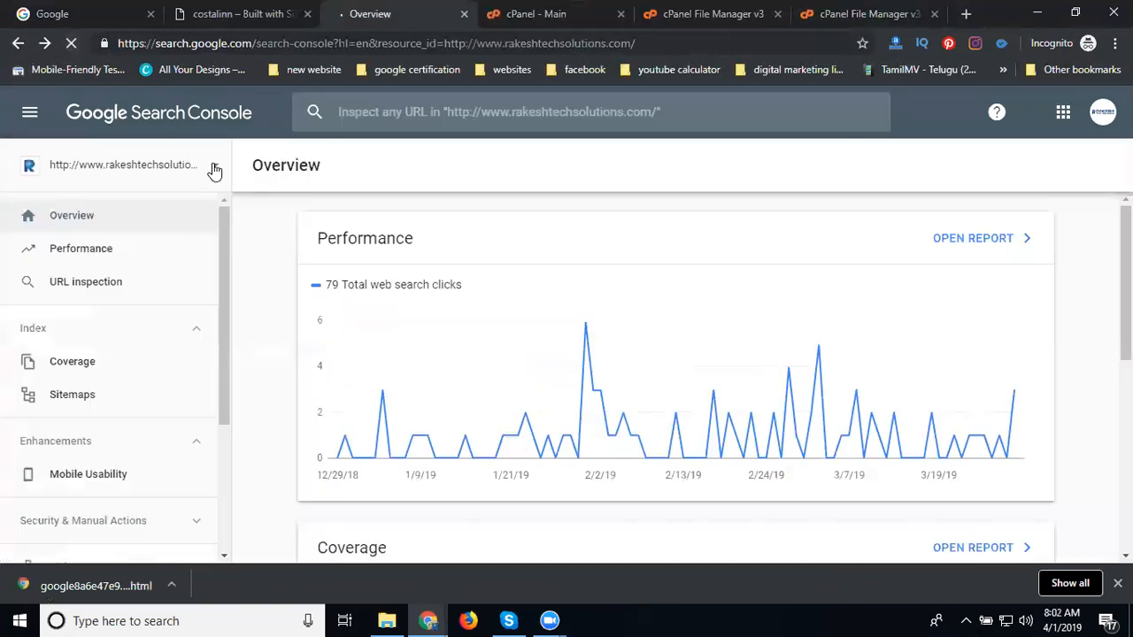
pyautogui.click(215, 170)
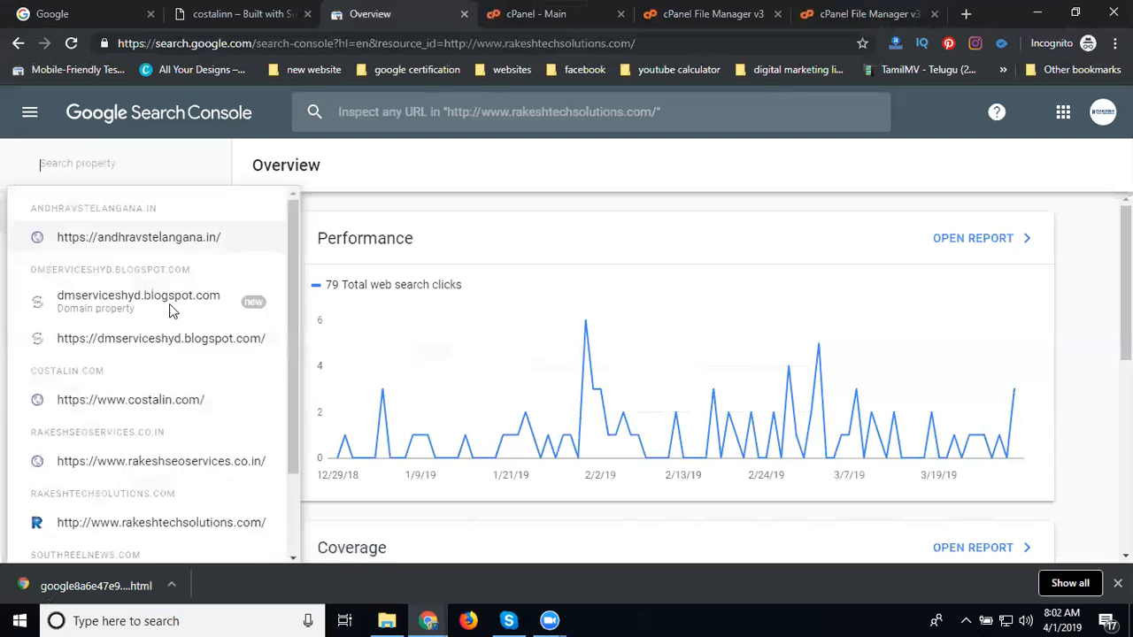
pyautogui.click(175, 402)
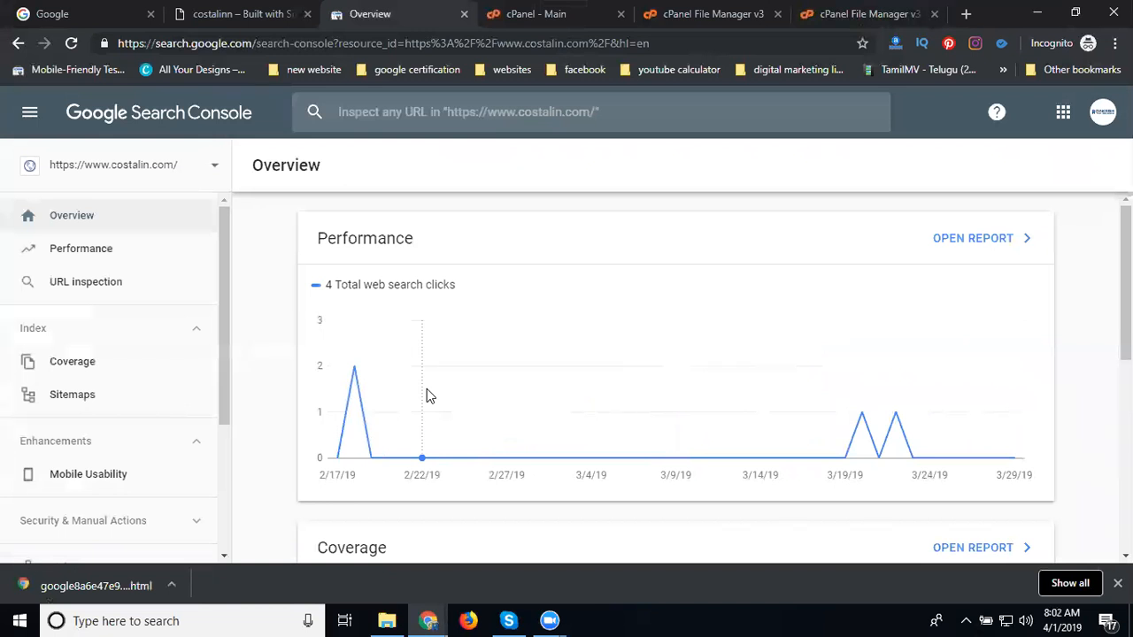
# - Look over the costalin.com performance chart, the list of properties and the Coverage section of the overview
pyautogui.moveTo(426, 395)
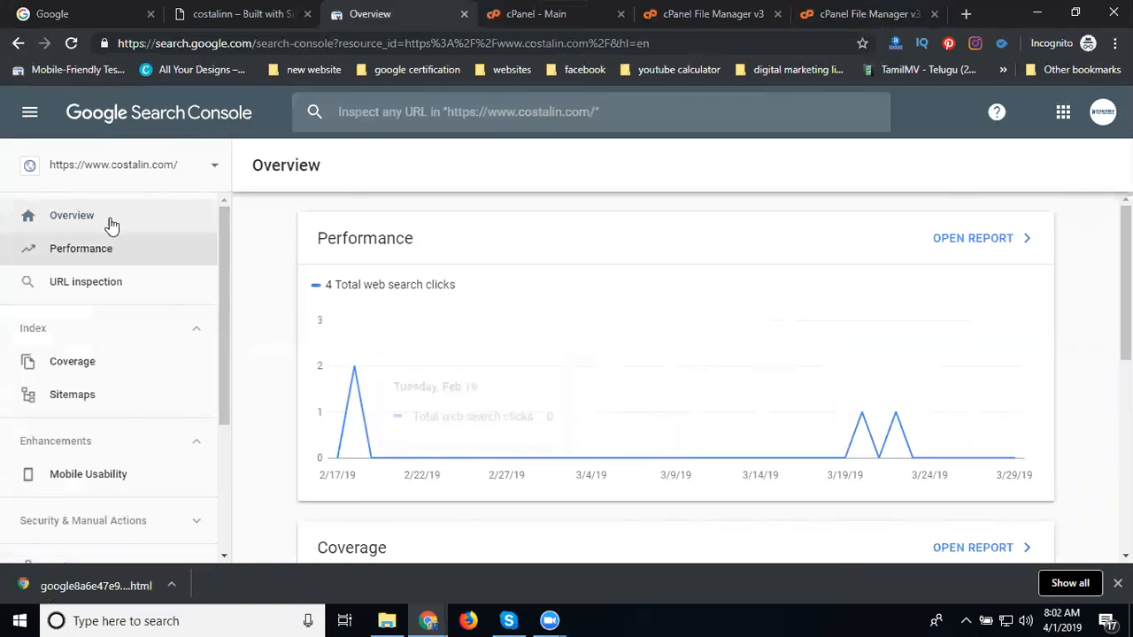
pyautogui.click(134, 167)
pyautogui.scroll(-2, 142, 504)
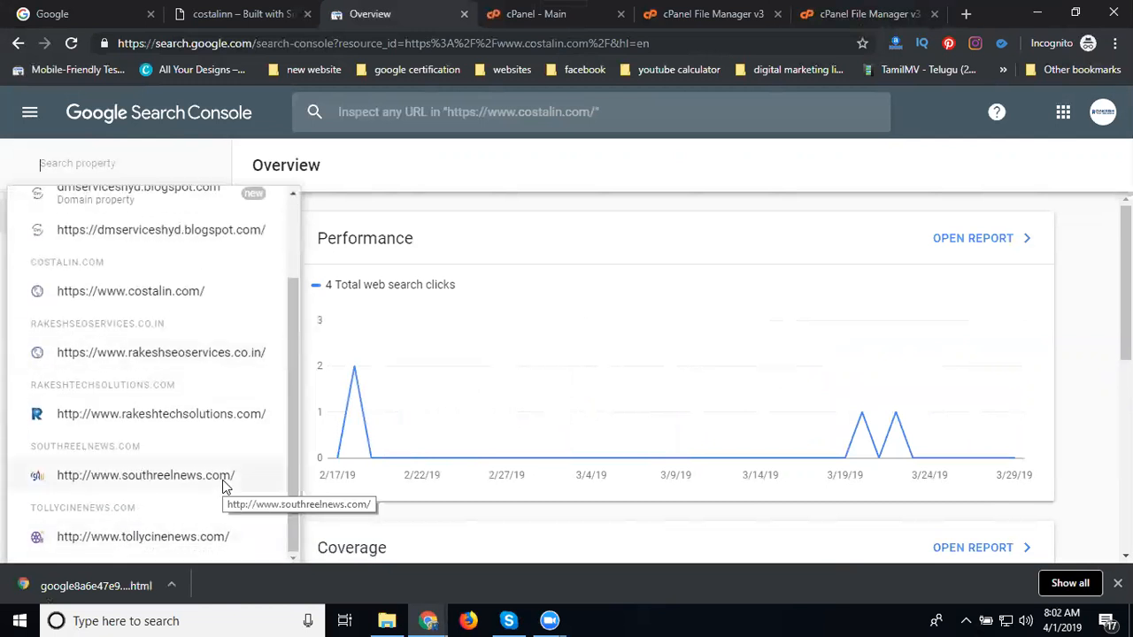
pyautogui.scroll(-3, 620, 251)
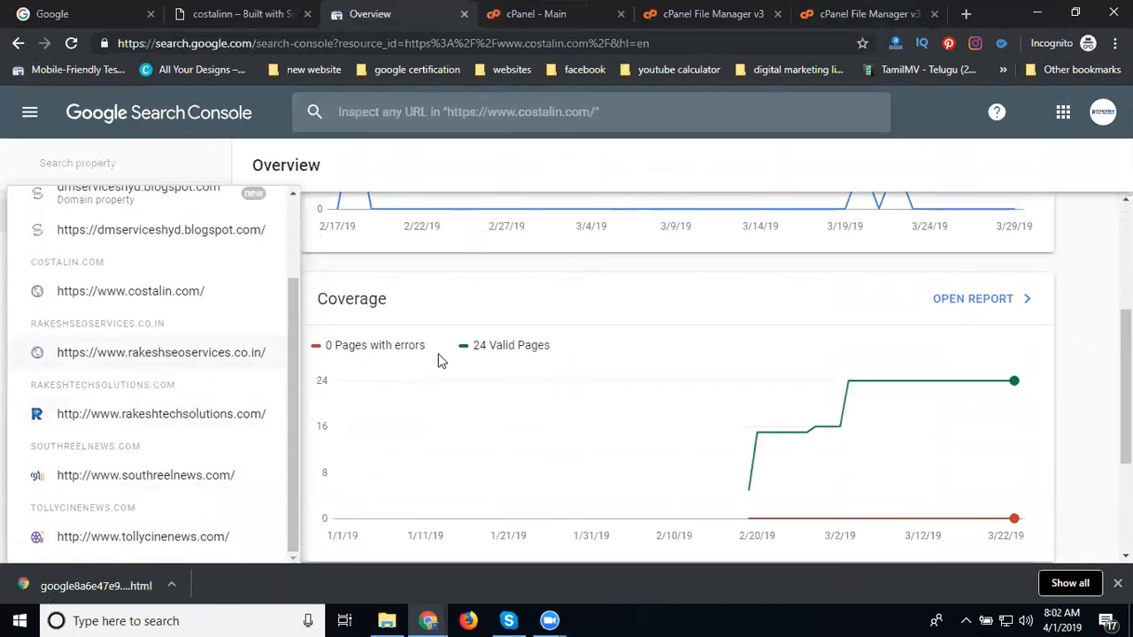
pyautogui.scroll(2, 199, 338)
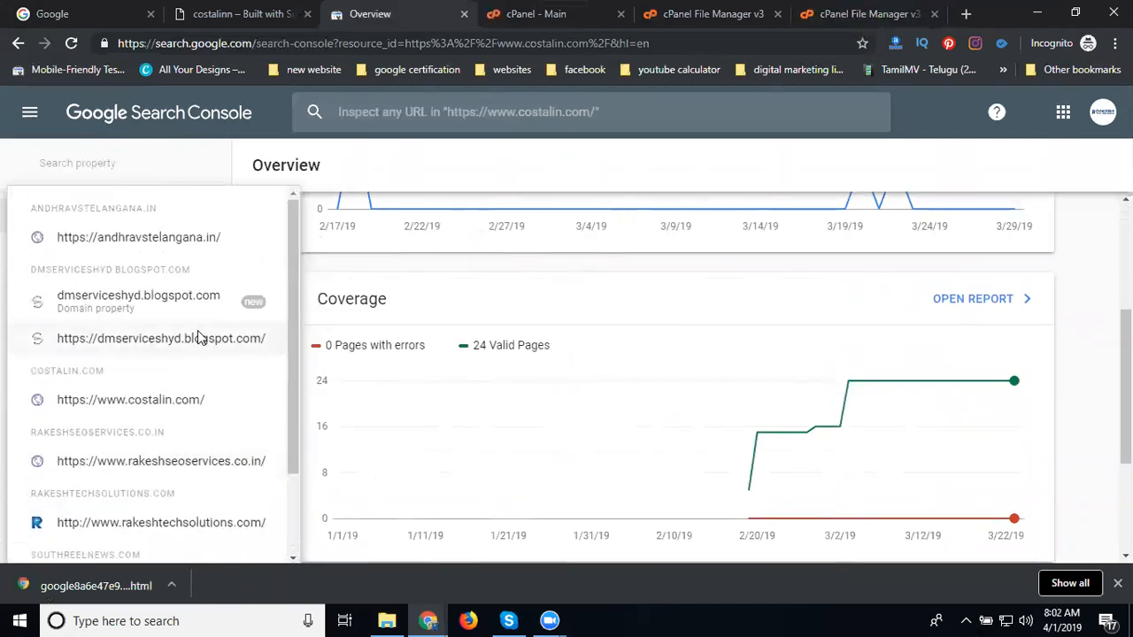
pyautogui.hotkey('ctrl', '-')
pyautogui.hotkey('ctrl', '-')
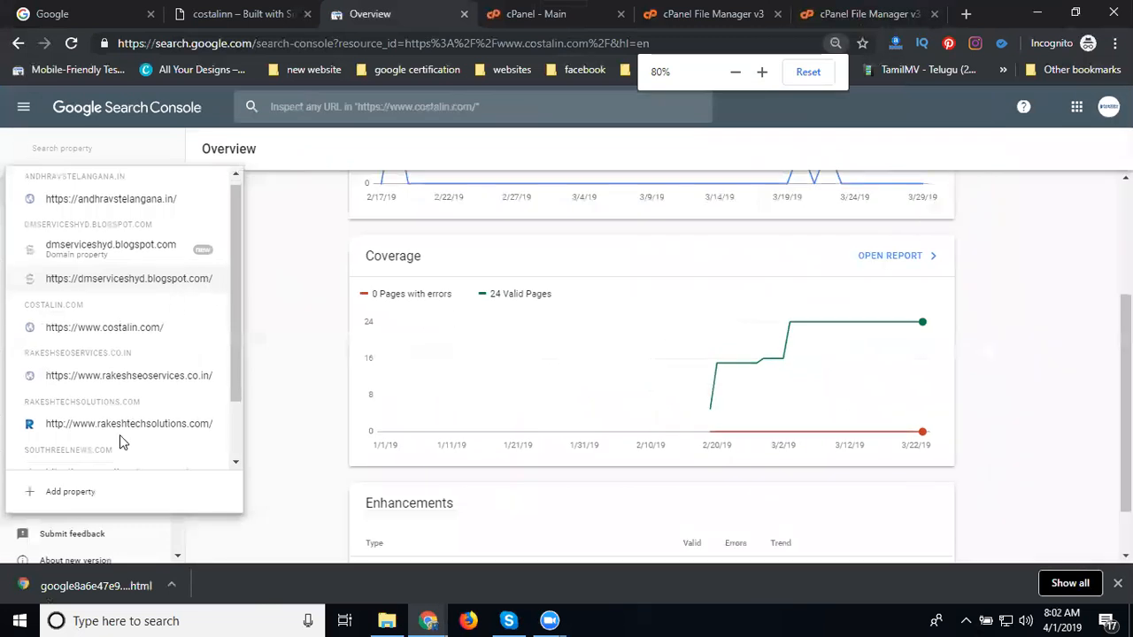
pyautogui.scroll(-1, 122, 442)
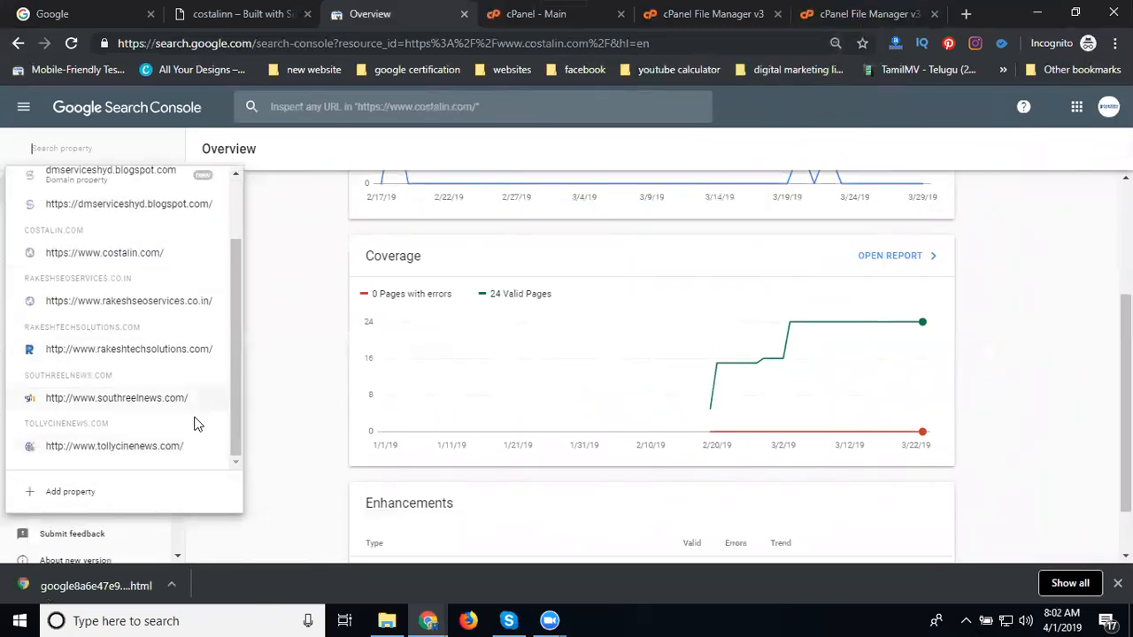
pyautogui.click(104, 254)
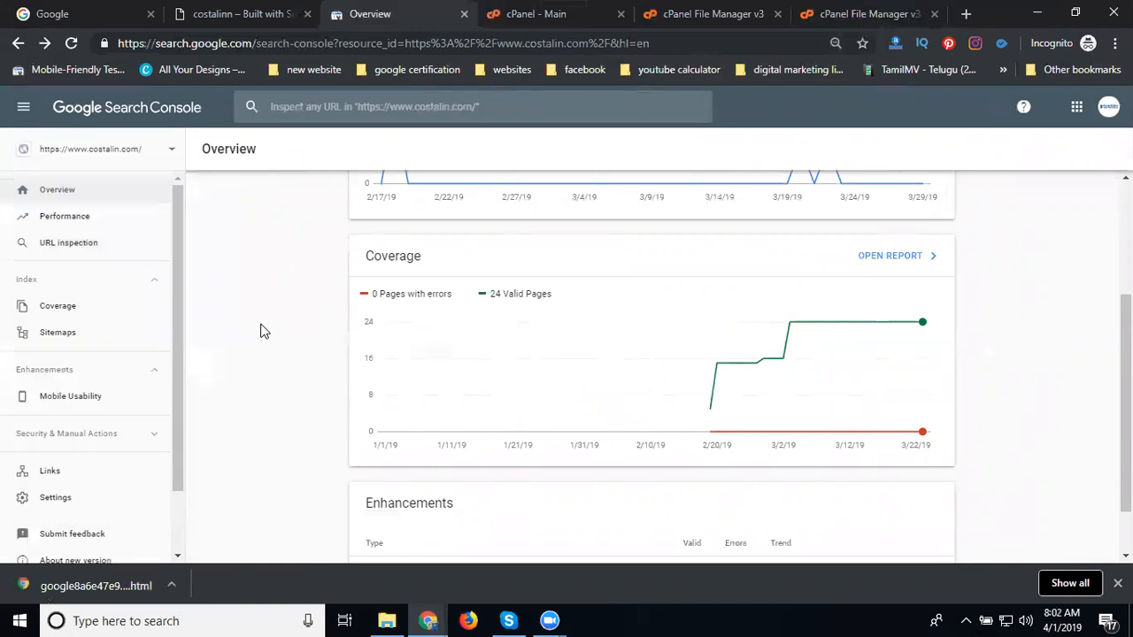
pyautogui.scroll(3, 260, 328)
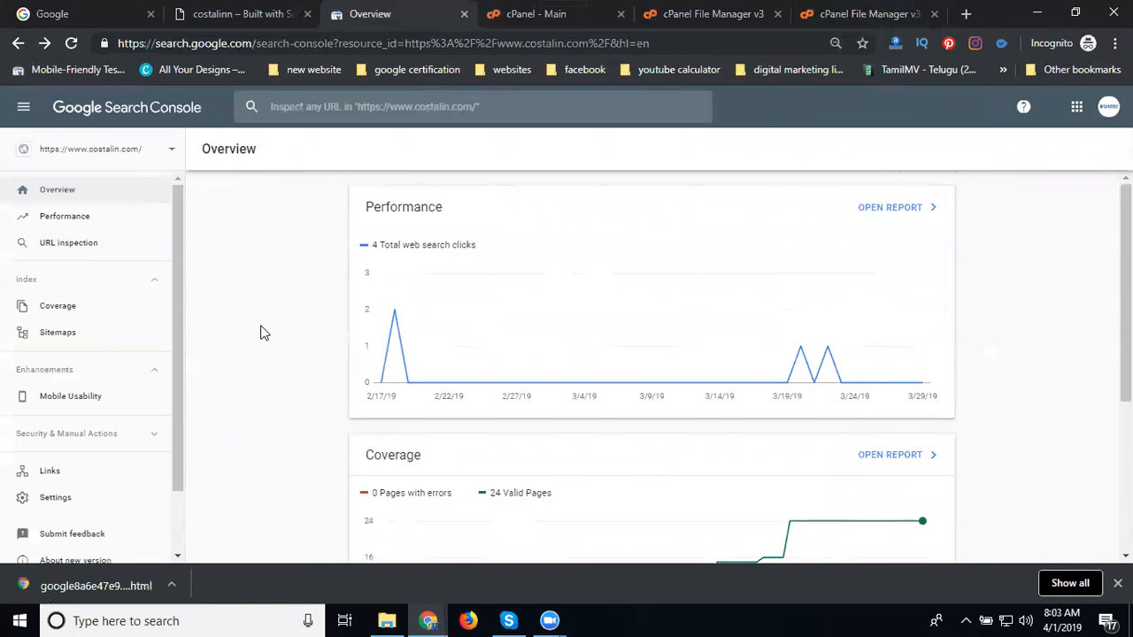
# - Review the cPanel main page, the public_html folder in File Manager and the verification file's upload page
pyautogui.click(515, 22)
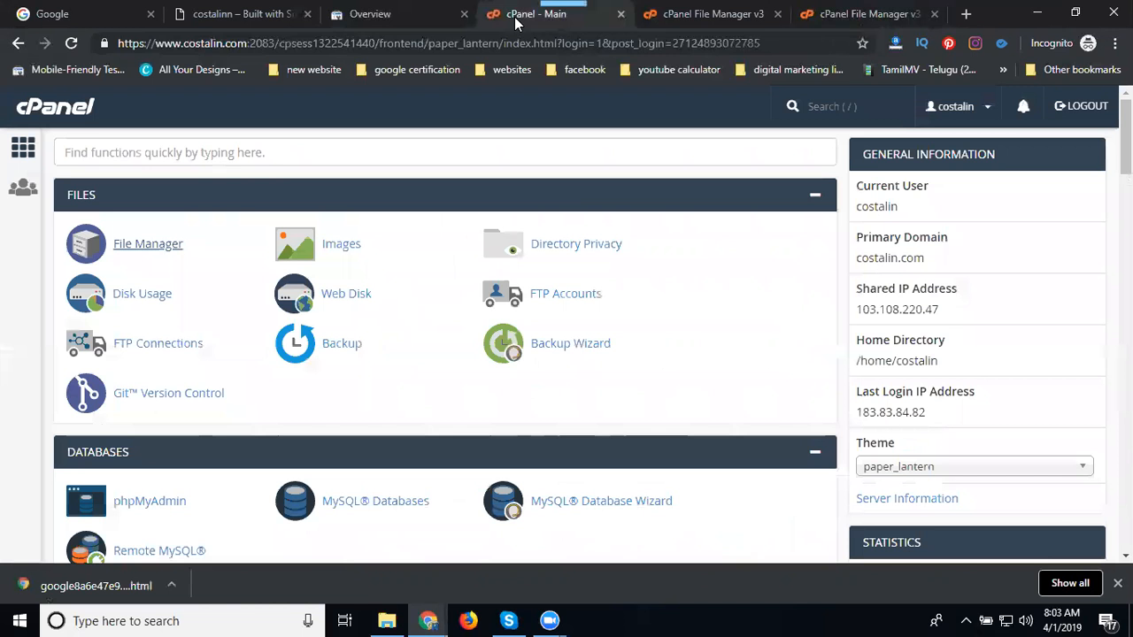
pyautogui.click(696, 16)
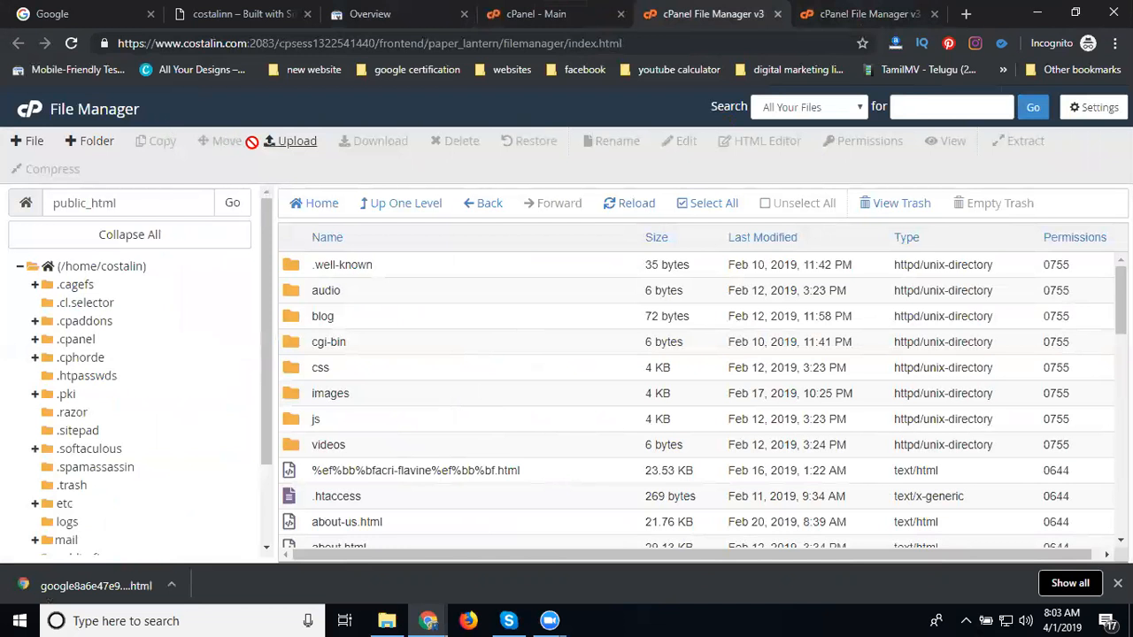
pyautogui.click(807, 18)
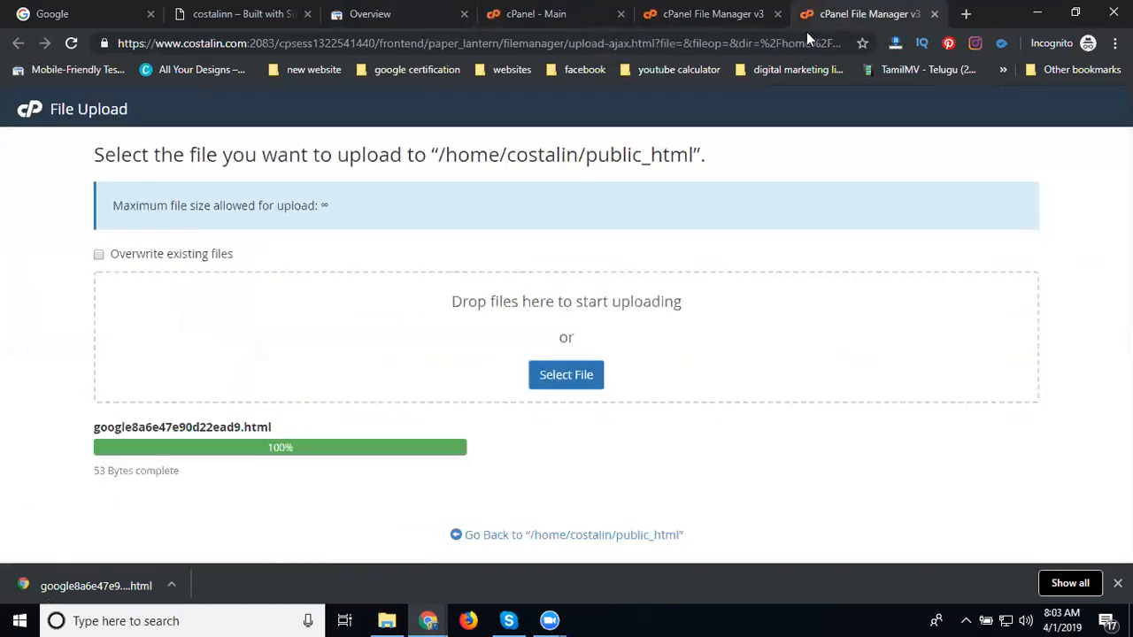